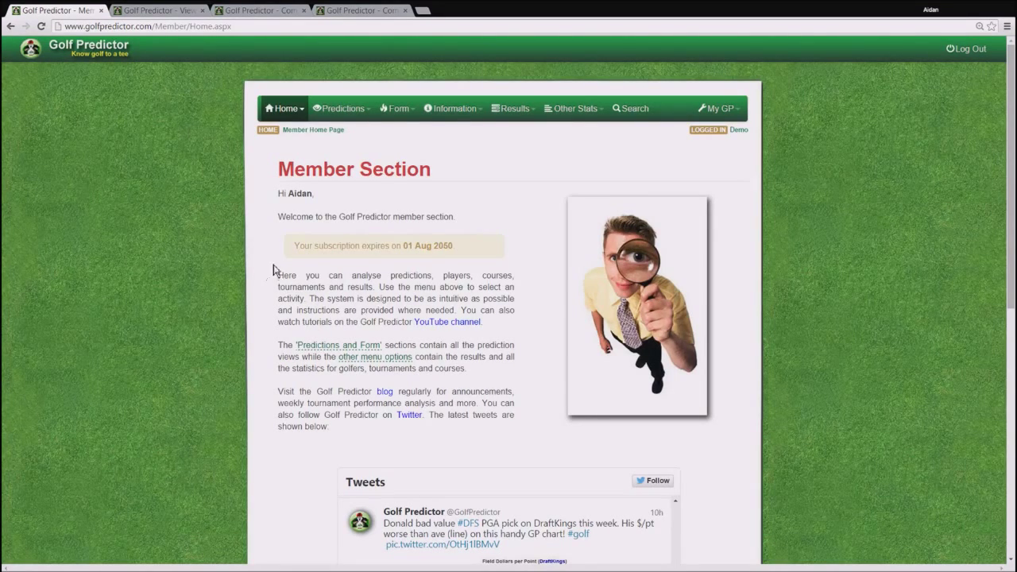
Step: Switch to the Prediction Rankings page for the RBC Canadian Open and review the top-ranked golfers
{"action": "left_click", "coordinate": [370, 114]}
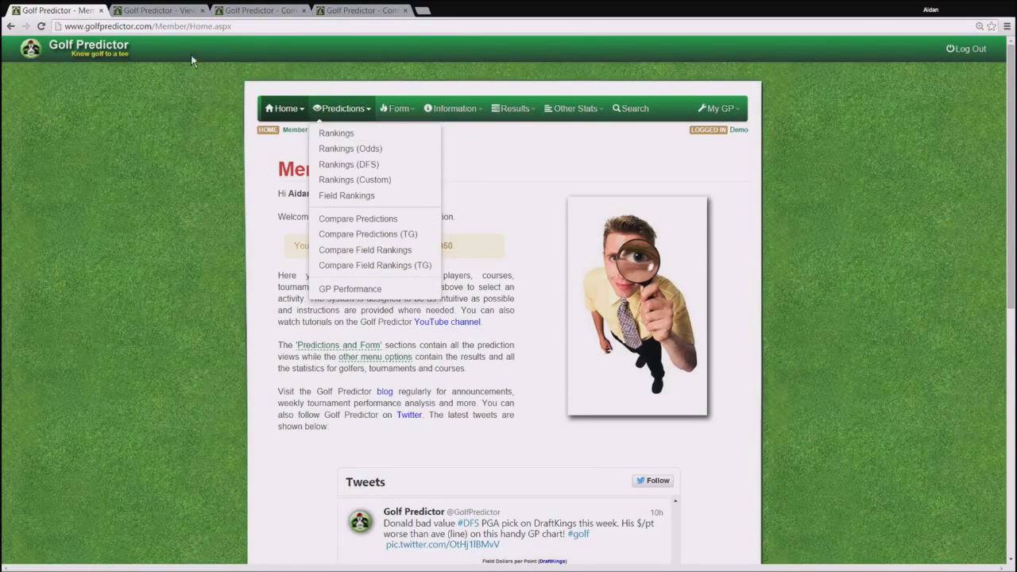
{"action": "left_click", "coordinate": [170, 11]}
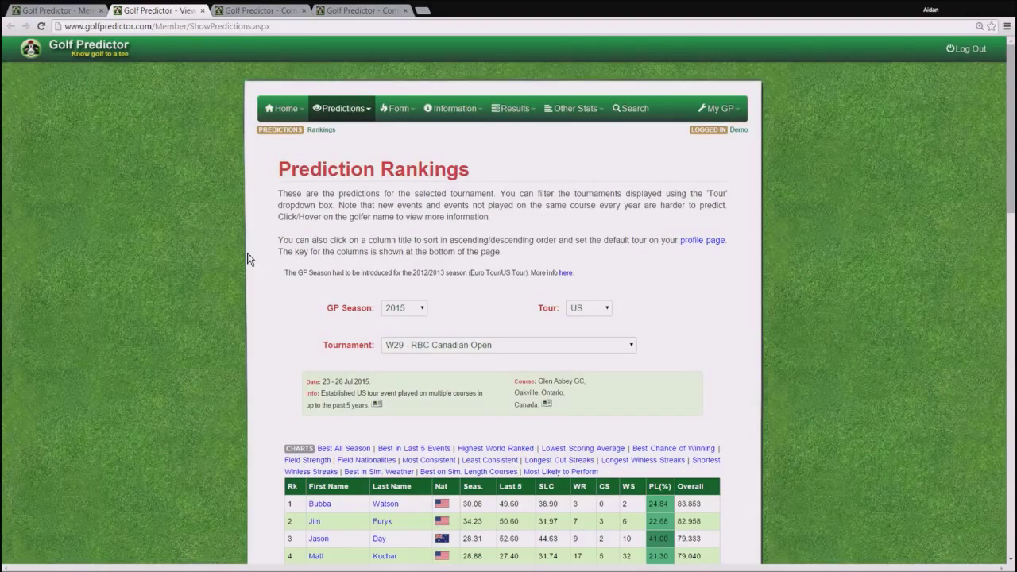
{"action": "scroll", "coordinate": [248, 259], "scroll_direction": "down", "scroll_amount": 2}
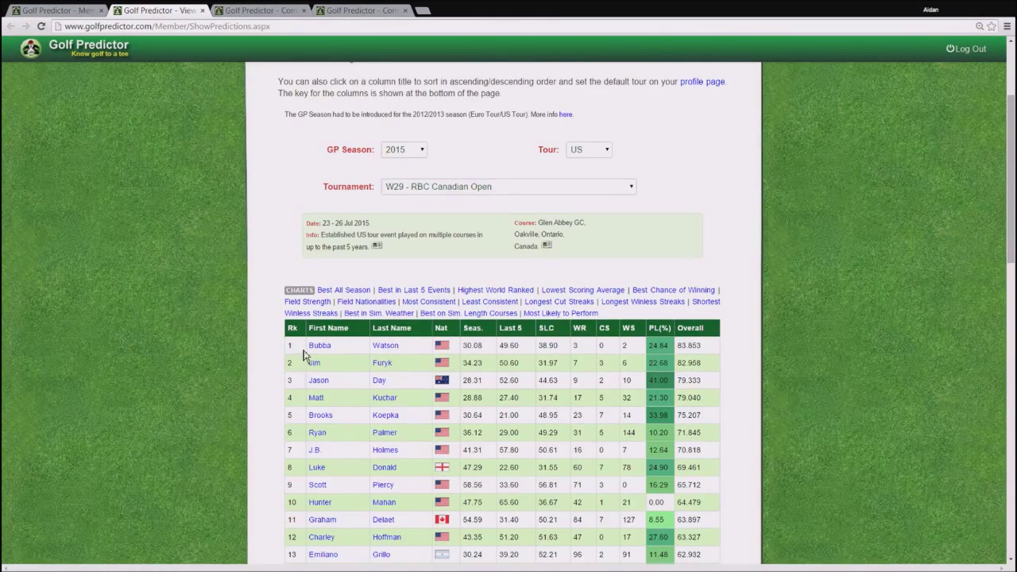
{"action": "mouse_move", "coordinate": [316, 350]}
{"action": "scroll", "coordinate": [275, 347], "scroll_direction": "up", "scroll_amount": 4}
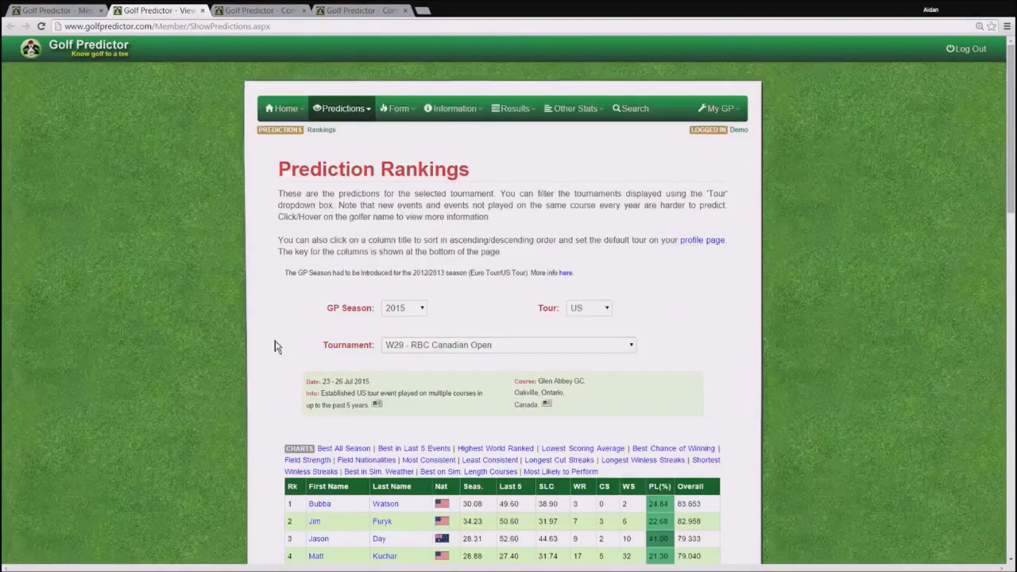
Step: Switch to the Compare Field Rankings page for golfers and bring up its list of competing golfers
{"action": "left_click", "coordinate": [370, 116]}
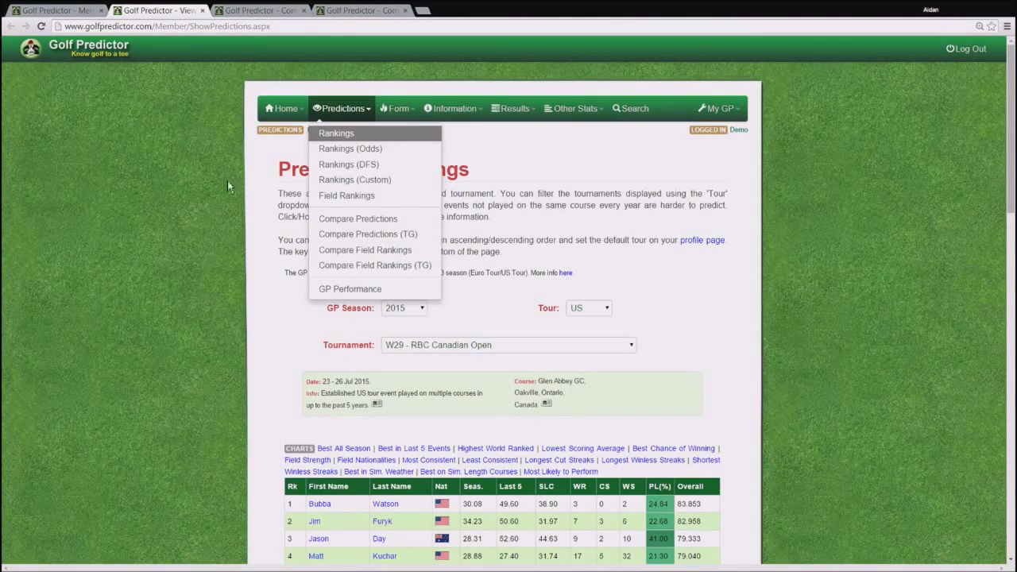
{"action": "left_click", "coordinate": [249, 12]}
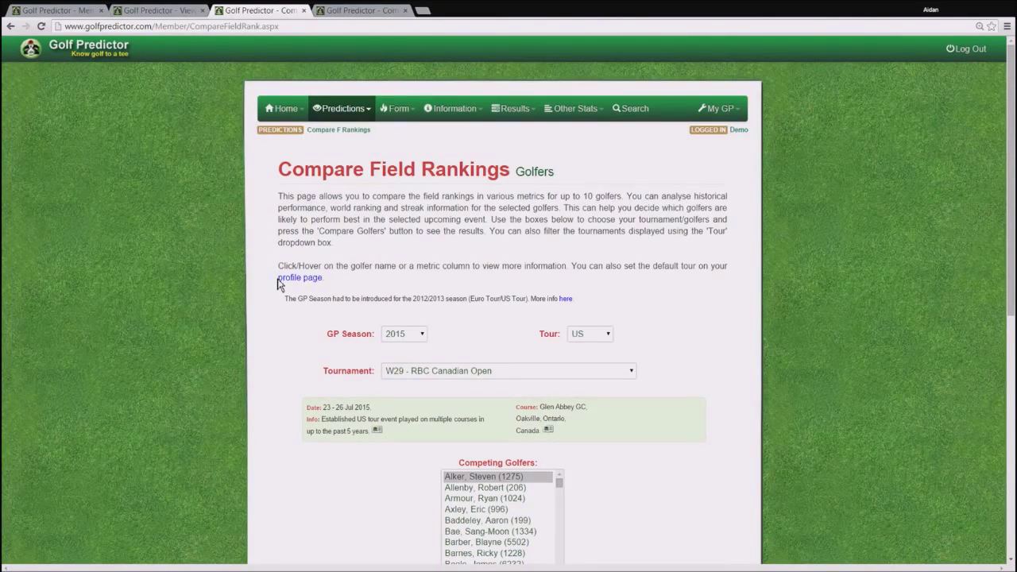
{"action": "scroll", "coordinate": [278, 284], "scroll_direction": "down", "scroll_amount": 2}
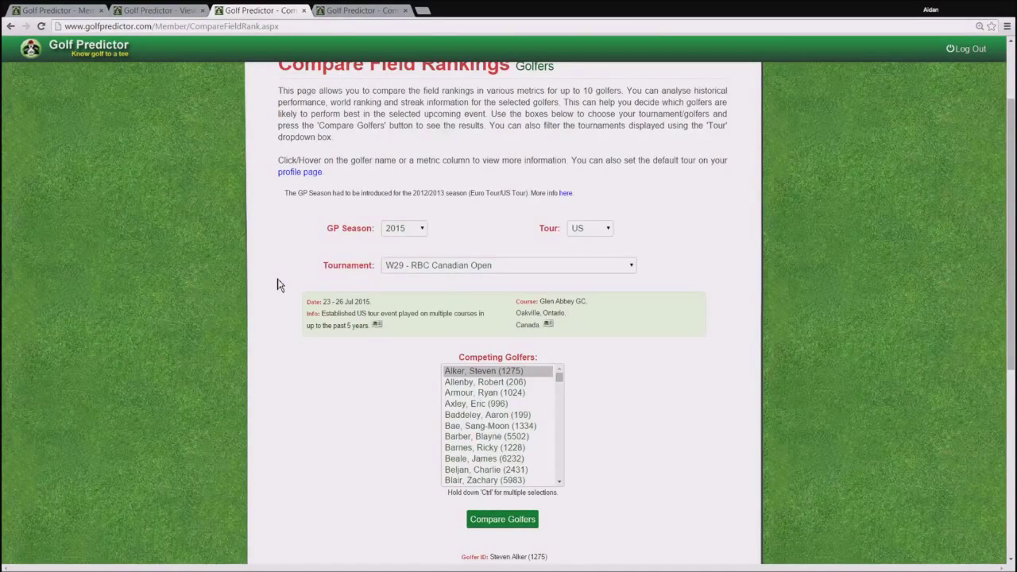
{"action": "scroll", "coordinate": [265, 271], "scroll_direction": "down", "scroll_amount": 2}
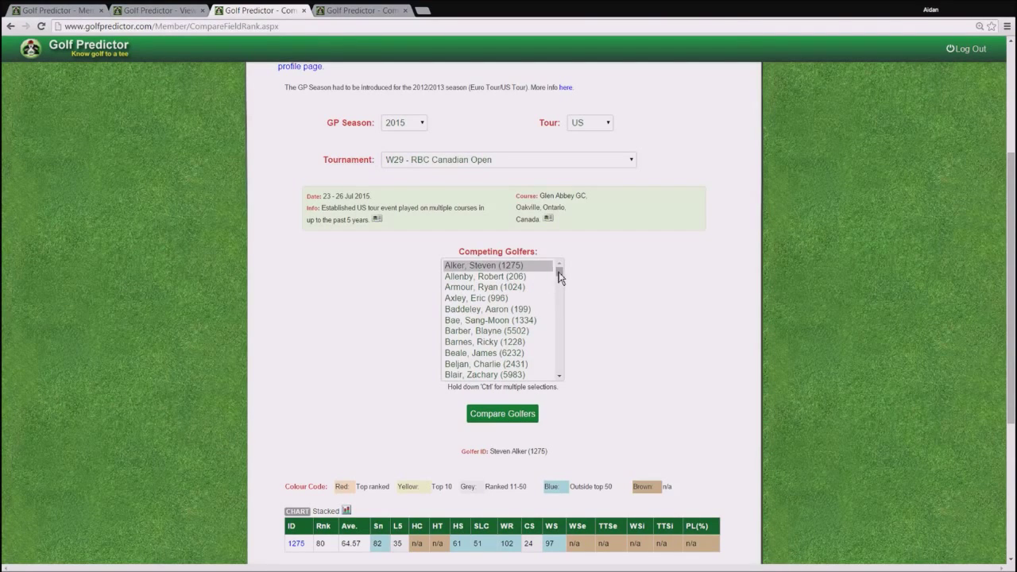
Step: Select Bubba Watson, Matt Kuchar, Jim Furyk and Jason Day as competing golfers and compare their field rankings
{"action": "mouse_move", "coordinate": [560, 275]}
{"action": "left_mouse_down"}
{"action": "mouse_move", "coordinate": [563, 382]}
{"action": "mouse_move", "coordinate": [558, 268]}
{"action": "left_mouse_up"}
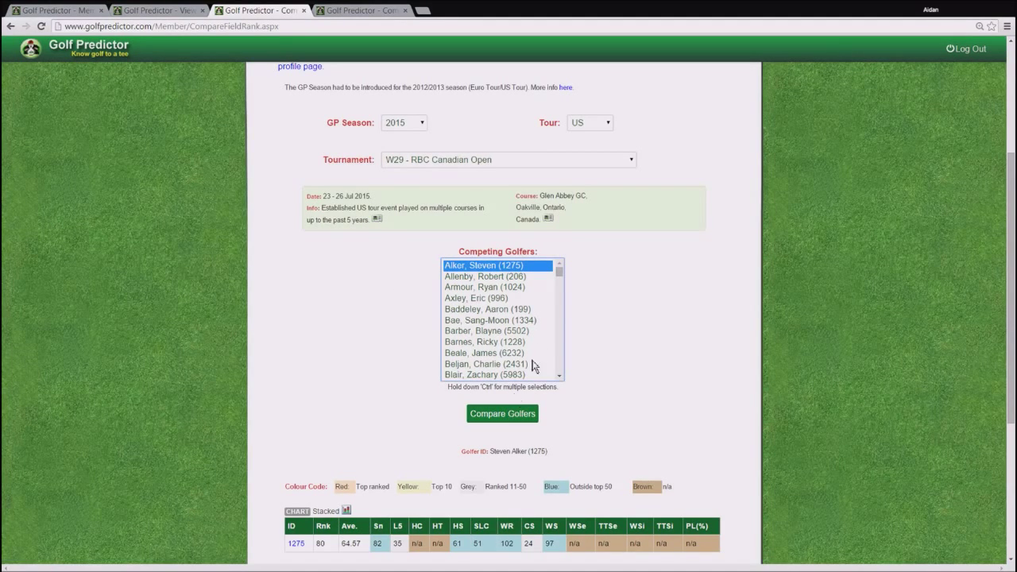
{"action": "left_click_drag", "start_coordinate": [561, 278], "coordinate": [563, 379]}
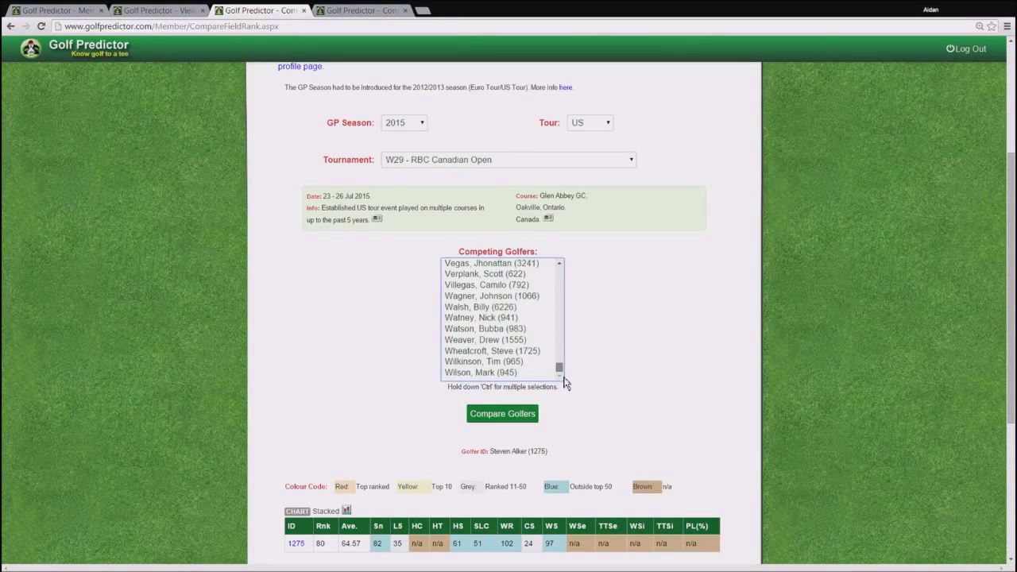
{"action": "left_click", "coordinate": [467, 329]}
{"action": "left_click_drag", "start_coordinate": [559, 368], "coordinate": [557, 325]}
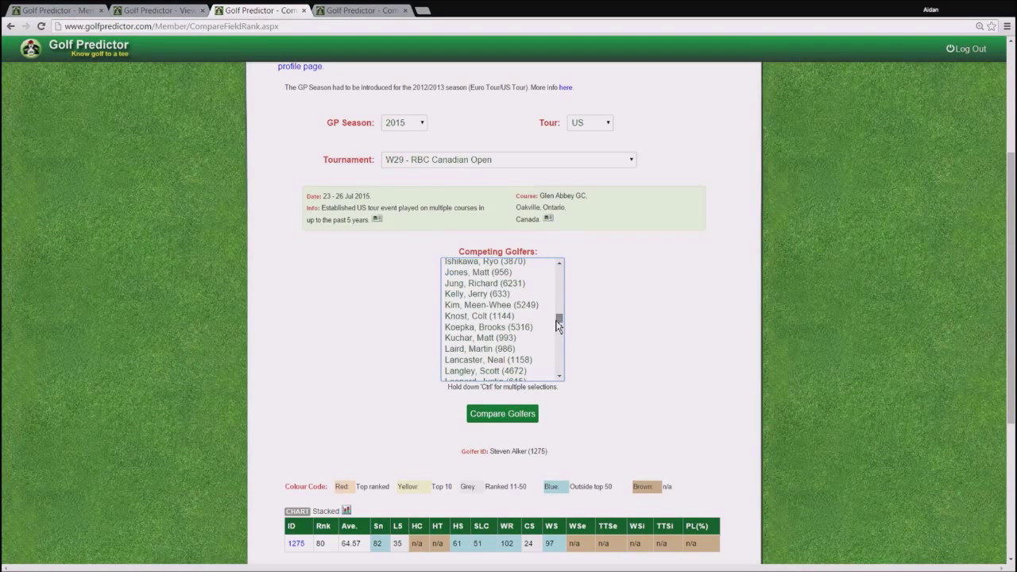
{"action": "left_click", "coordinate": [457, 340]}
{"action": "scroll", "coordinate": [561, 318], "scroll_direction": "up", "scroll_amount": 1}
{"action": "left_click_drag", "start_coordinate": [560, 318], "coordinate": [553, 299]}
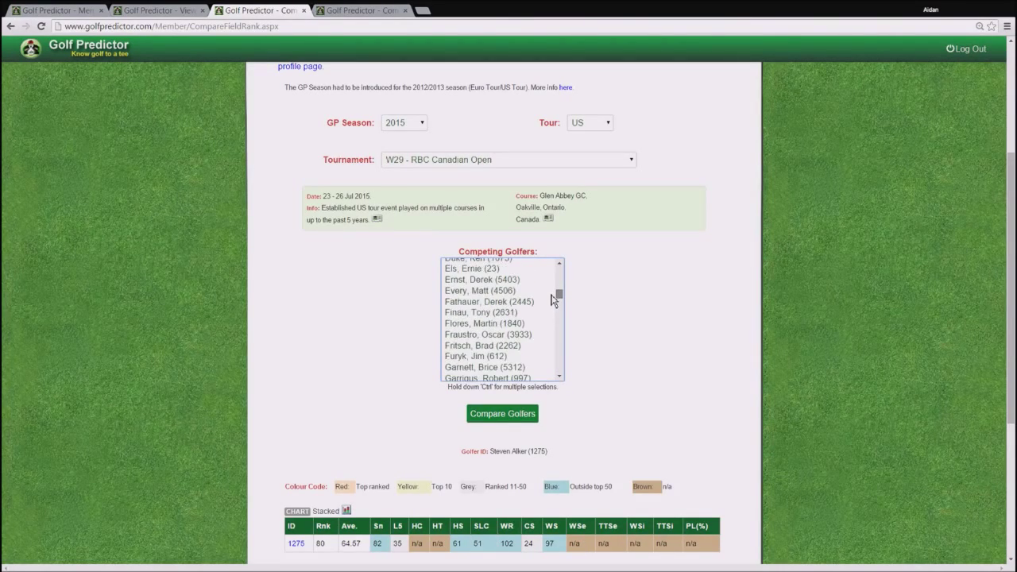
{"action": "left_click", "coordinate": [461, 358]}
{"action": "left_click_drag", "start_coordinate": [561, 298], "coordinate": [562, 293]}
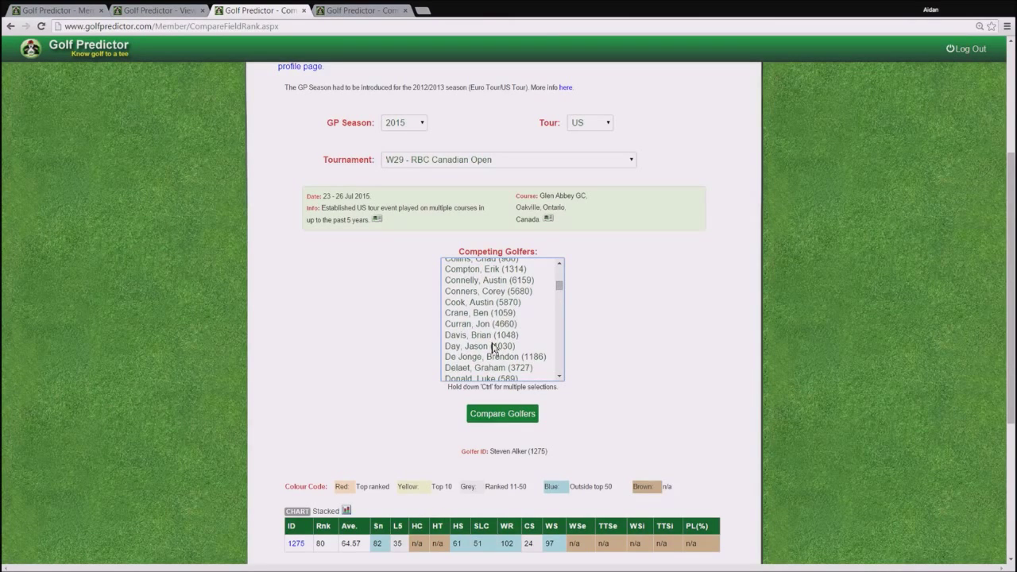
{"action": "left_click", "coordinate": [462, 349]}
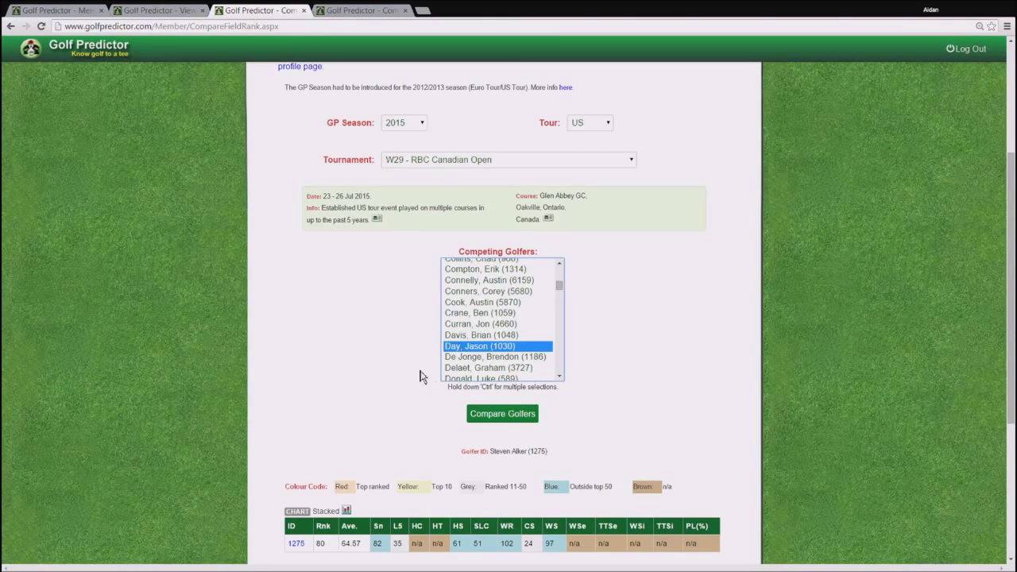
{"action": "left_click", "coordinate": [492, 419]}
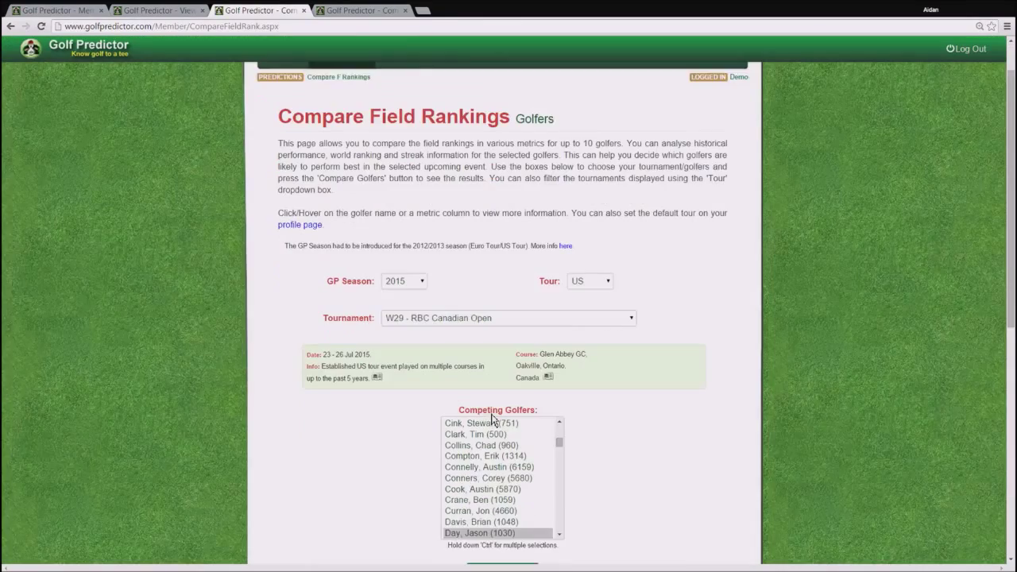
Step: Examine the comparison table's field rankings for the four golfers, including the details behind the golfer IDs and the season wins and top-tens metrics
{"action": "scroll", "coordinate": [493, 419], "scroll_direction": "down", "scroll_amount": 2}
{"action": "scroll", "coordinate": [390, 422], "scroll_direction": "up", "scroll_amount": 2}
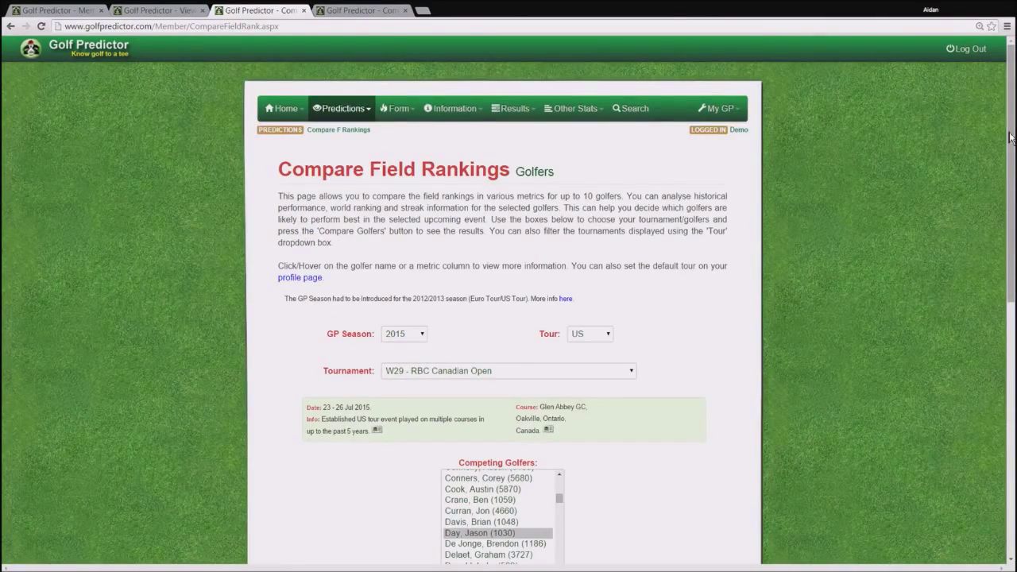
{"action": "scroll", "coordinate": [1011, 139], "scroll_direction": "down", "scroll_amount": 3}
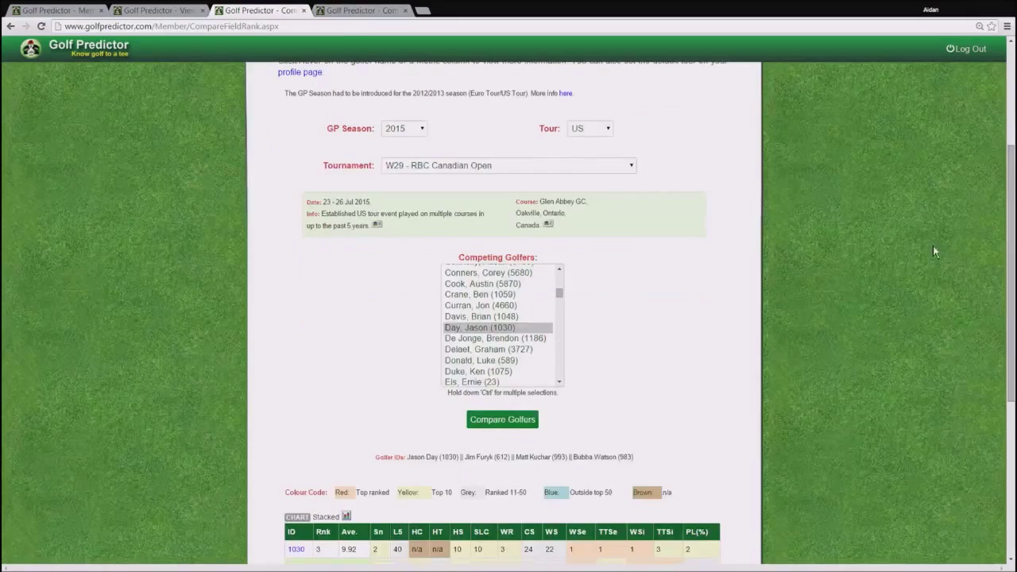
{"action": "left_click_drag", "start_coordinate": [560, 293], "coordinate": [560, 273]}
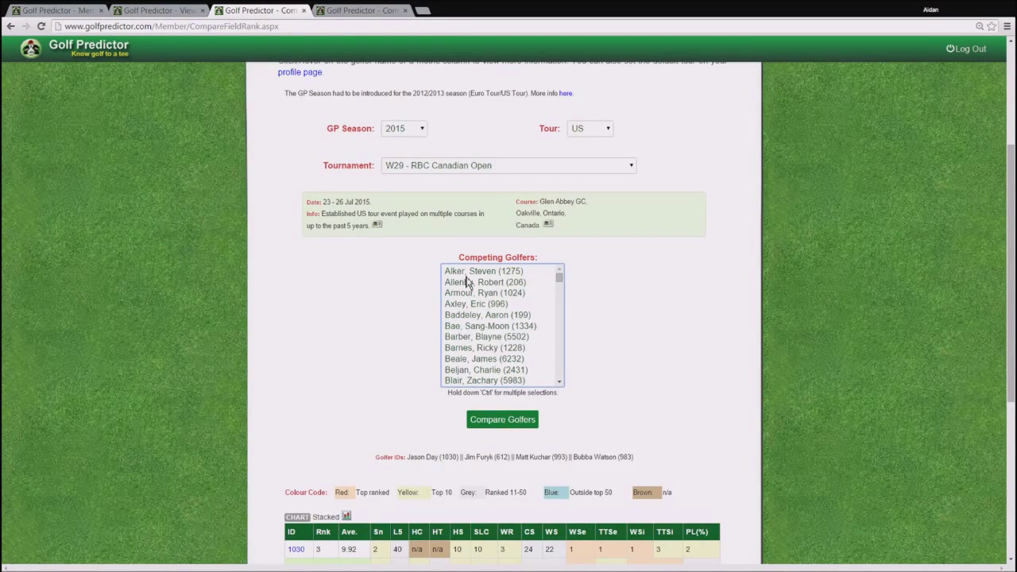
{"action": "scroll", "coordinate": [469, 282], "scroll_direction": "down", "scroll_amount": 2}
{"action": "scroll", "coordinate": [356, 352], "scroll_direction": "down", "scroll_amount": 3}
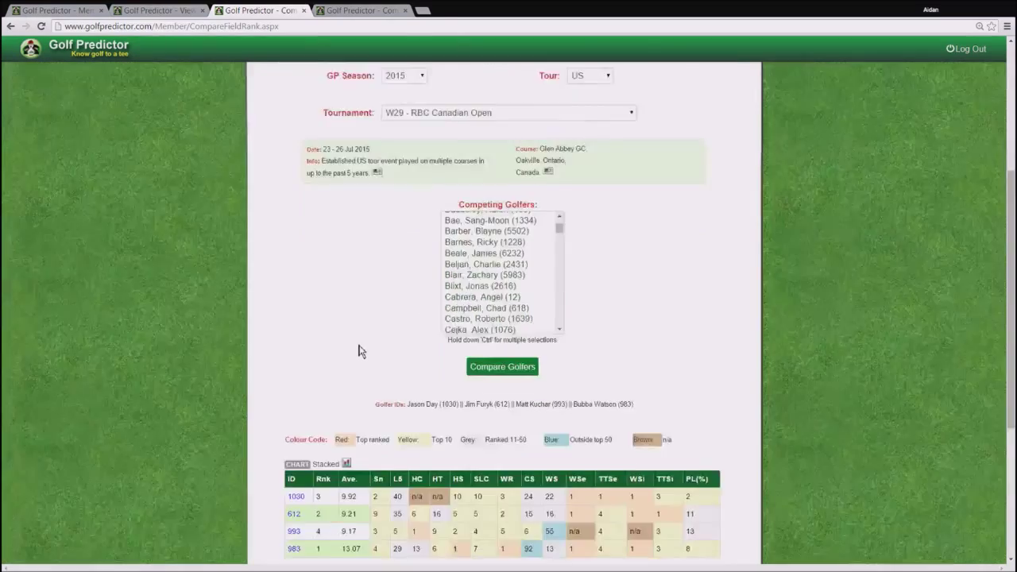
{"action": "scroll", "coordinate": [360, 352], "scroll_direction": "down", "scroll_amount": 1}
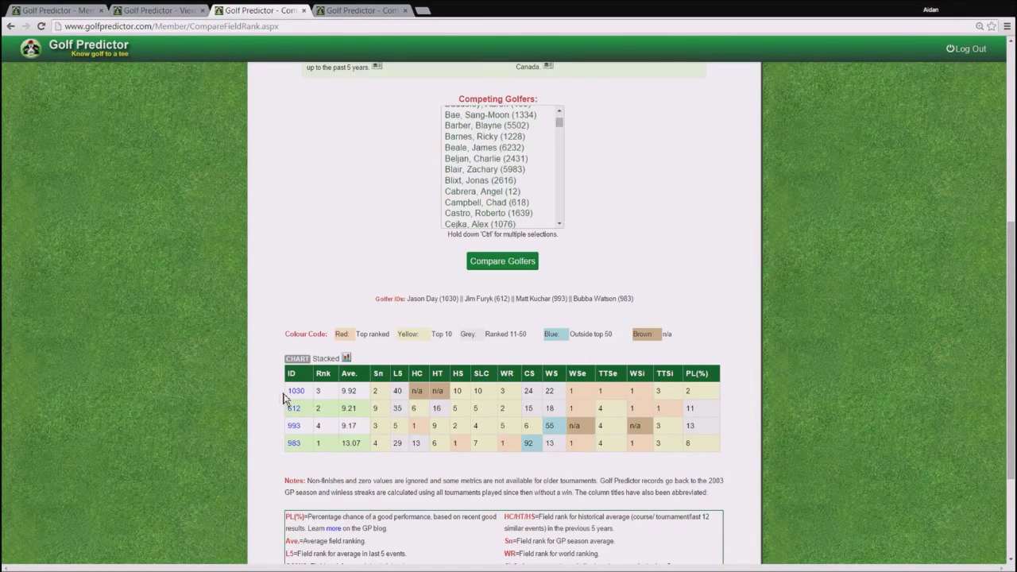
{"action": "mouse_move", "coordinate": [293, 392]}
{"action": "mouse_move", "coordinate": [293, 415]}
{"action": "mouse_move", "coordinate": [604, 394]}
{"action": "mouse_move", "coordinate": [575, 450]}
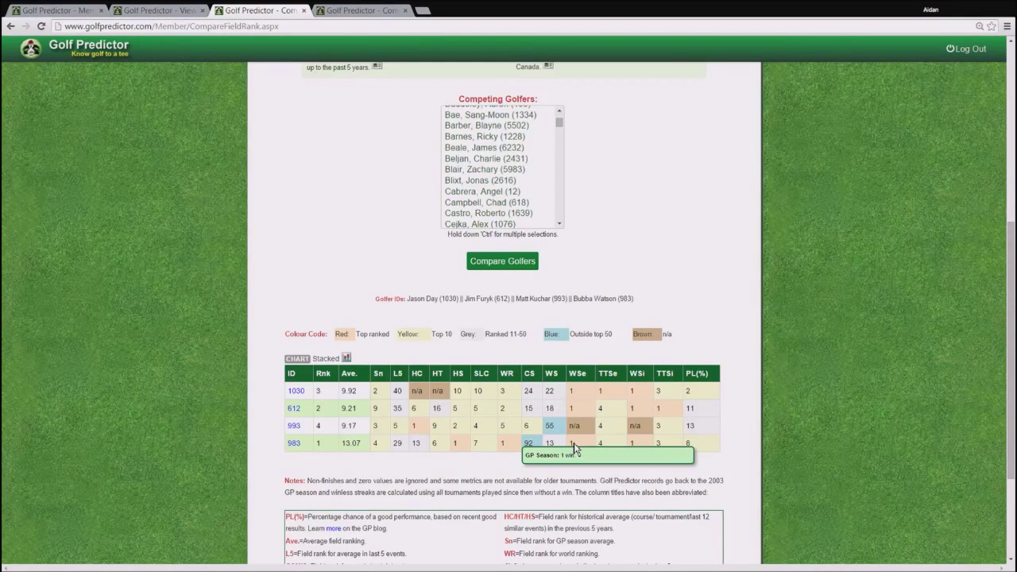
{"action": "mouse_move", "coordinate": [577, 427]}
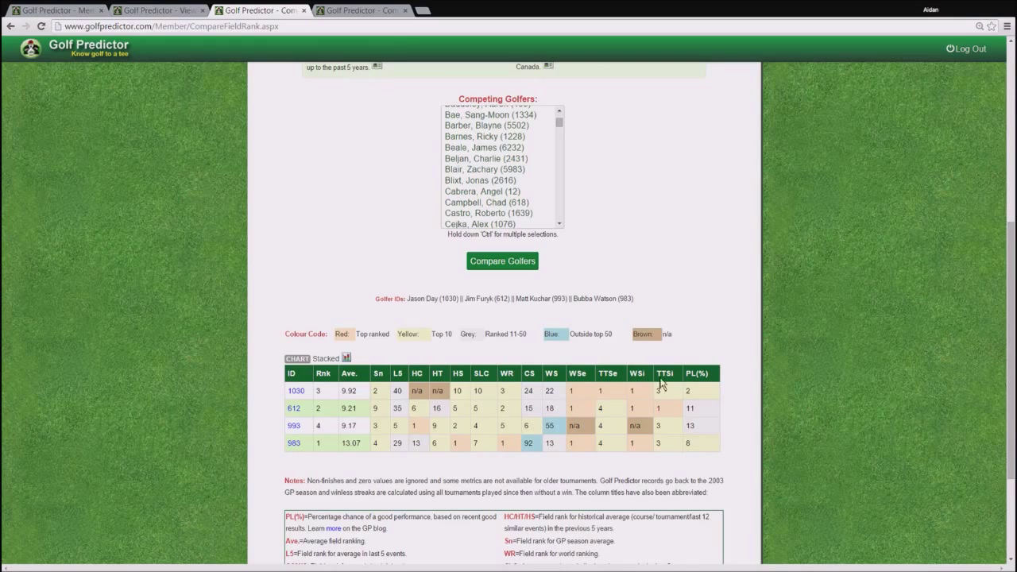
Step: View the stacked Field Rankings chart, inspect each golfer's top-rankings segment and Jason Day's N/A segment, and close the chart
{"action": "left_click", "coordinate": [347, 359]}
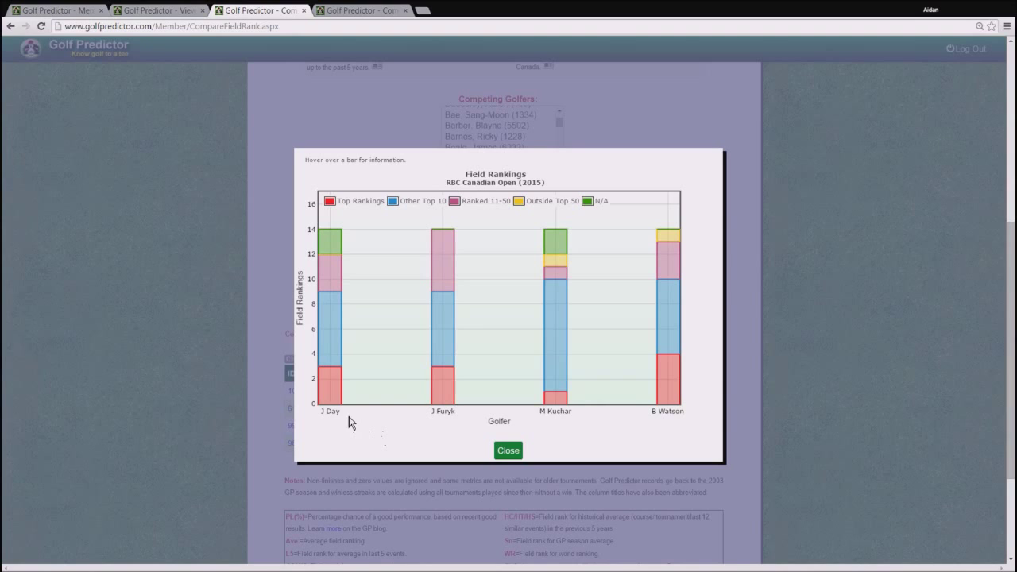
{"action": "mouse_move", "coordinate": [334, 393]}
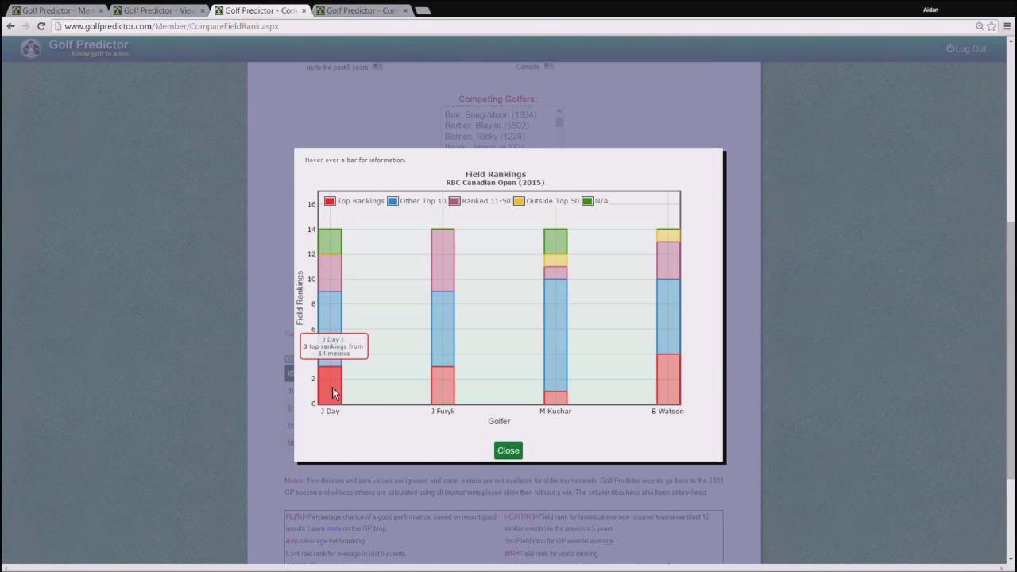
{"action": "mouse_move", "coordinate": [448, 393]}
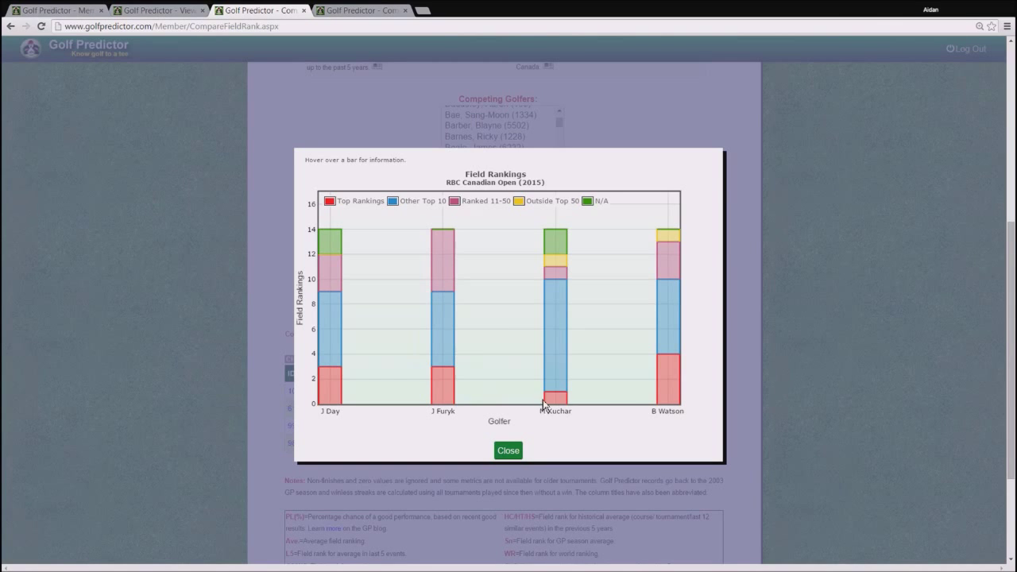
{"action": "mouse_move", "coordinate": [557, 404]}
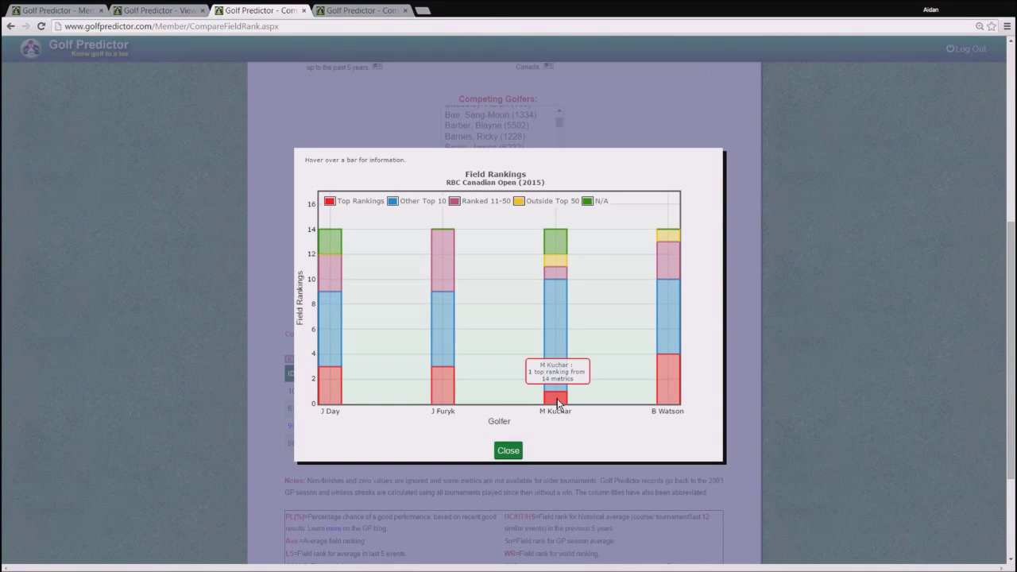
{"action": "mouse_move", "coordinate": [668, 389]}
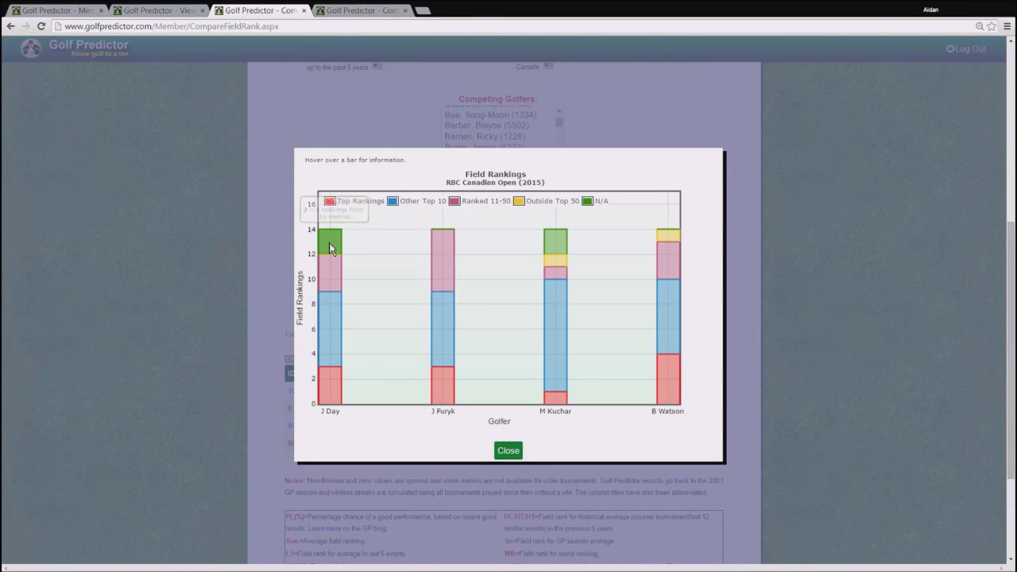
{"action": "mouse_move", "coordinate": [328, 246]}
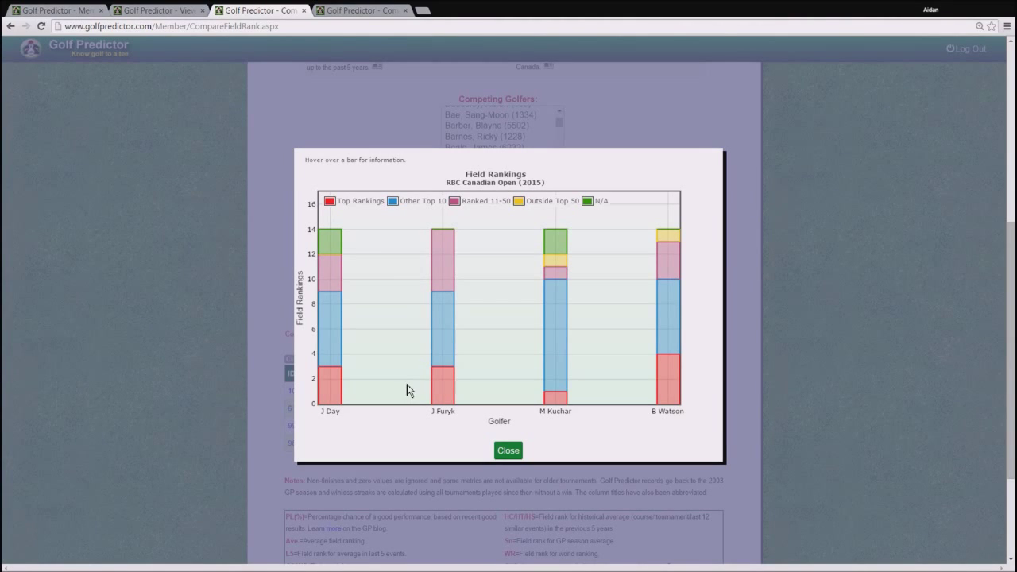
{"action": "left_click", "coordinate": [508, 451]}
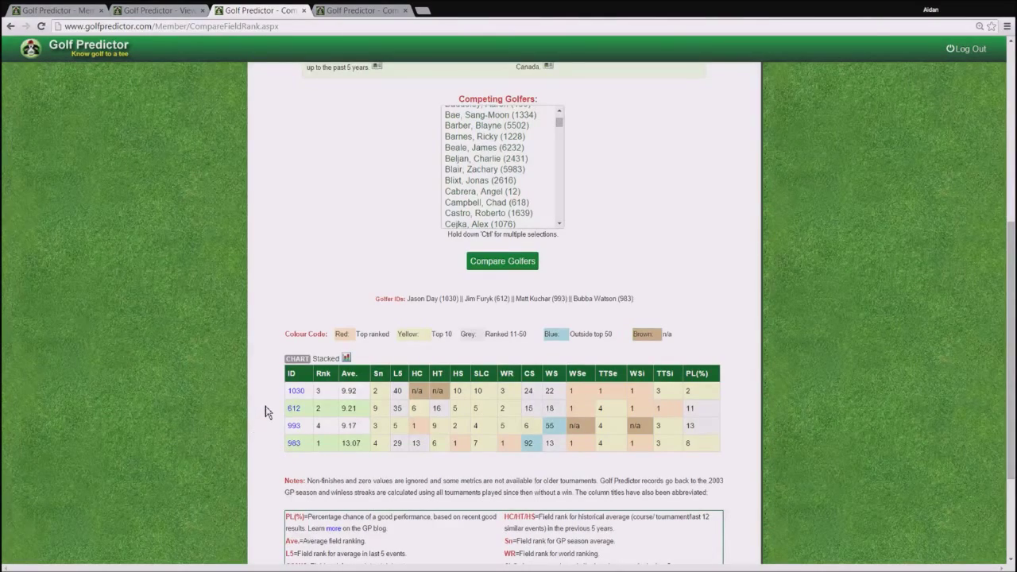
Step: Switch to the Compare Field Rankings page for tee-off groups and view the comparison table for Group 1
{"action": "scroll", "coordinate": [265, 412], "scroll_direction": "up", "scroll_amount": 5}
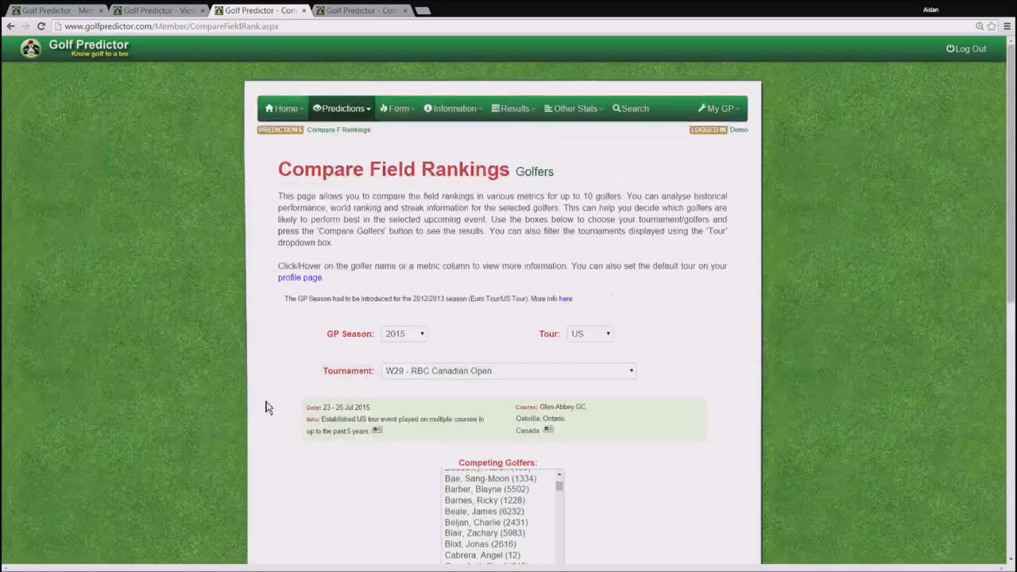
{"action": "left_click", "coordinate": [370, 111]}
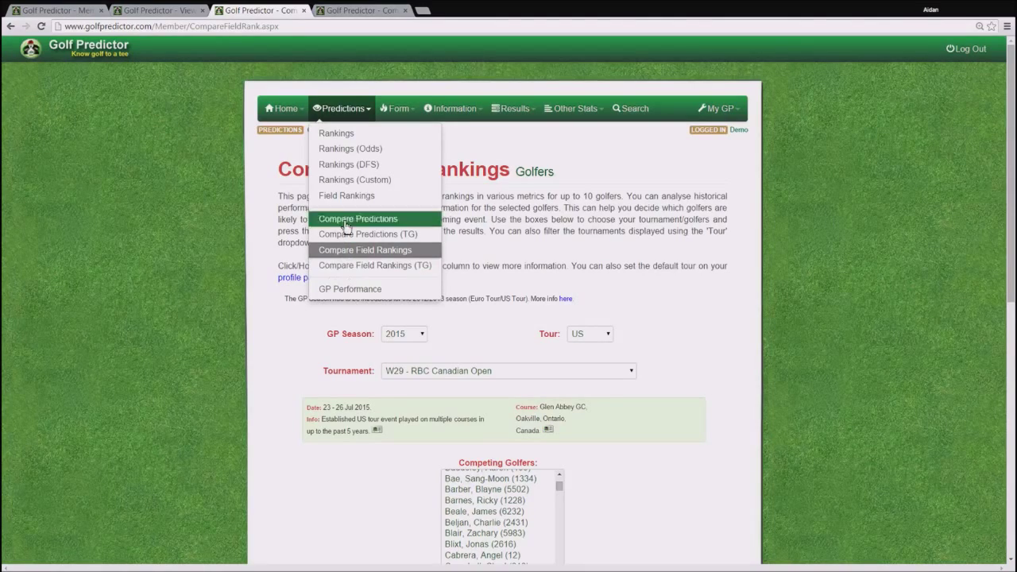
{"action": "left_click", "coordinate": [342, 10]}
{"action": "scroll", "coordinate": [216, 245], "scroll_direction": "down", "scroll_amount": 1}
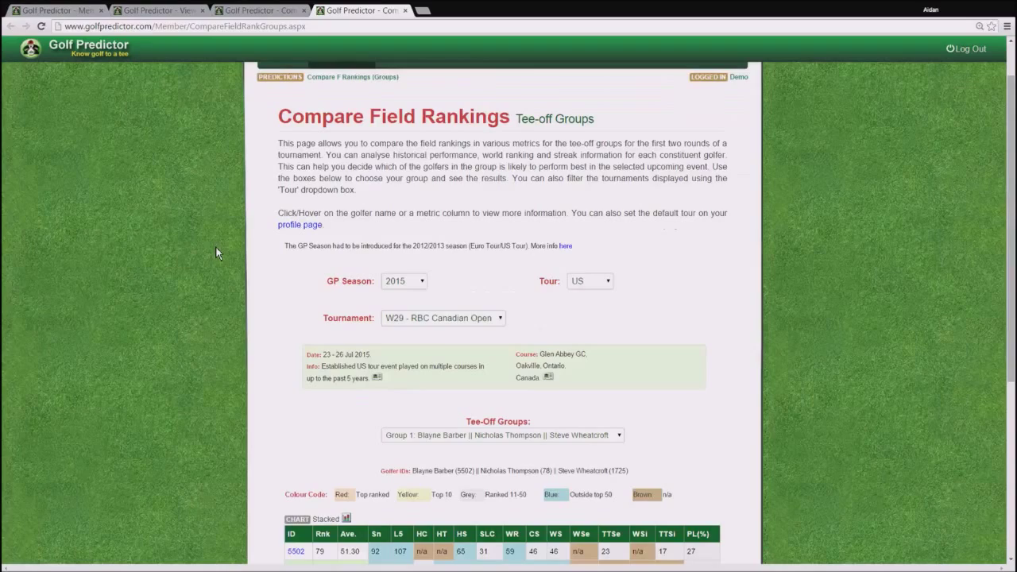
{"action": "scroll", "coordinate": [218, 255], "scroll_direction": "down", "scroll_amount": 3}
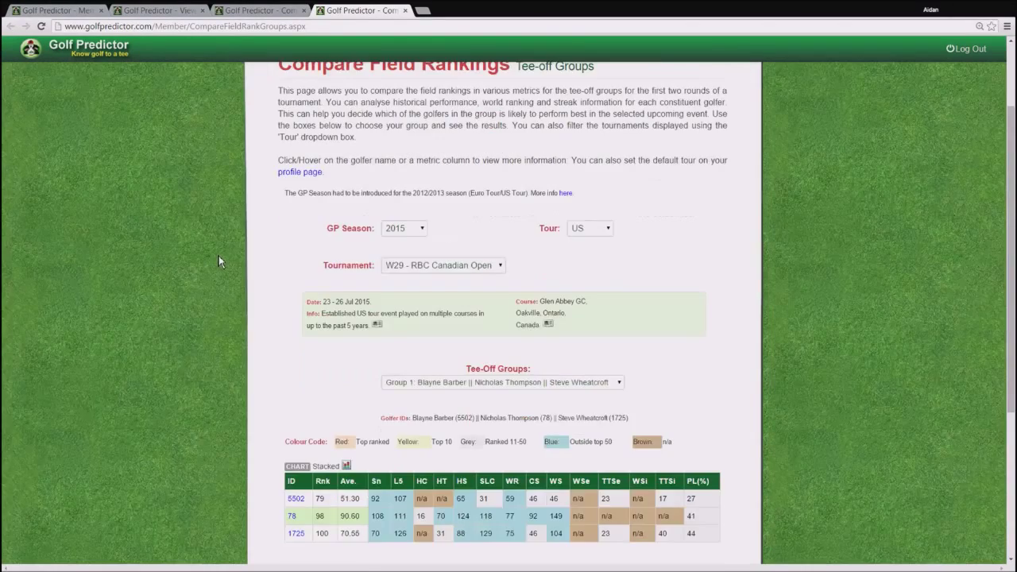